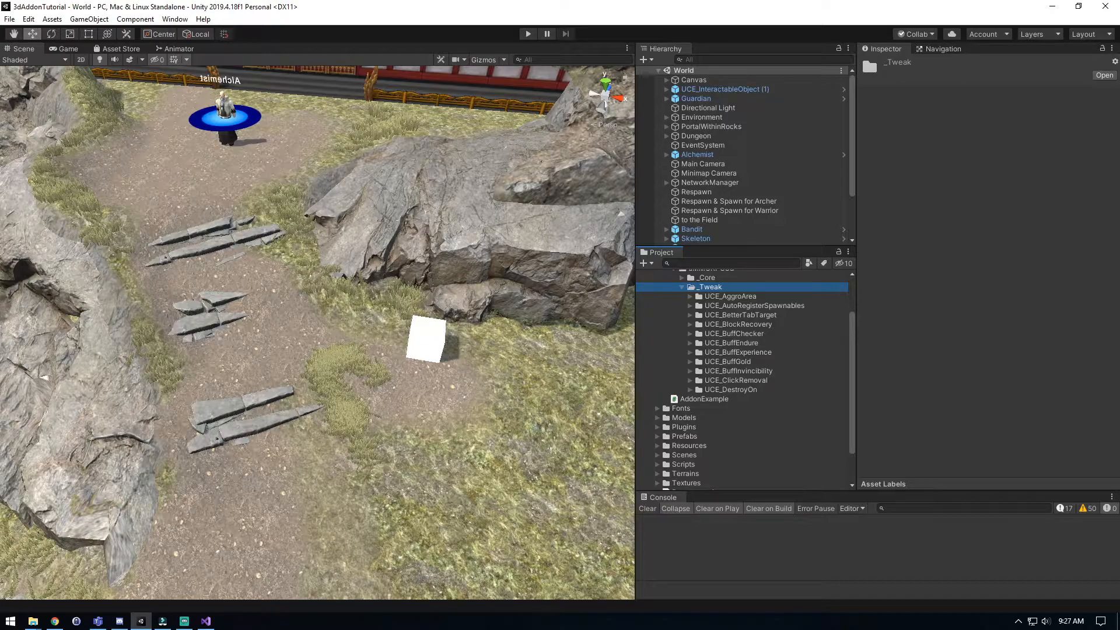
Step: Open the _readme-DestroyOn file from its UCE_DestroyOn folder on disk, and expand the addon's Scripts folder in the project
left_click(690, 389)
left_click(746, 408)
right_click(746, 408)
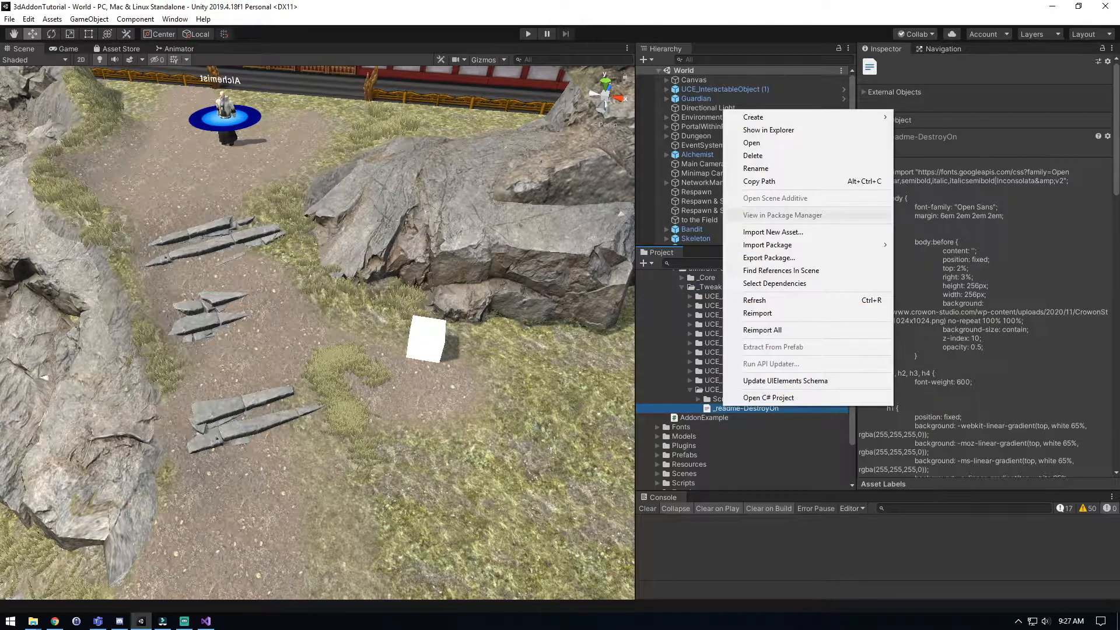
left_click(769, 130)
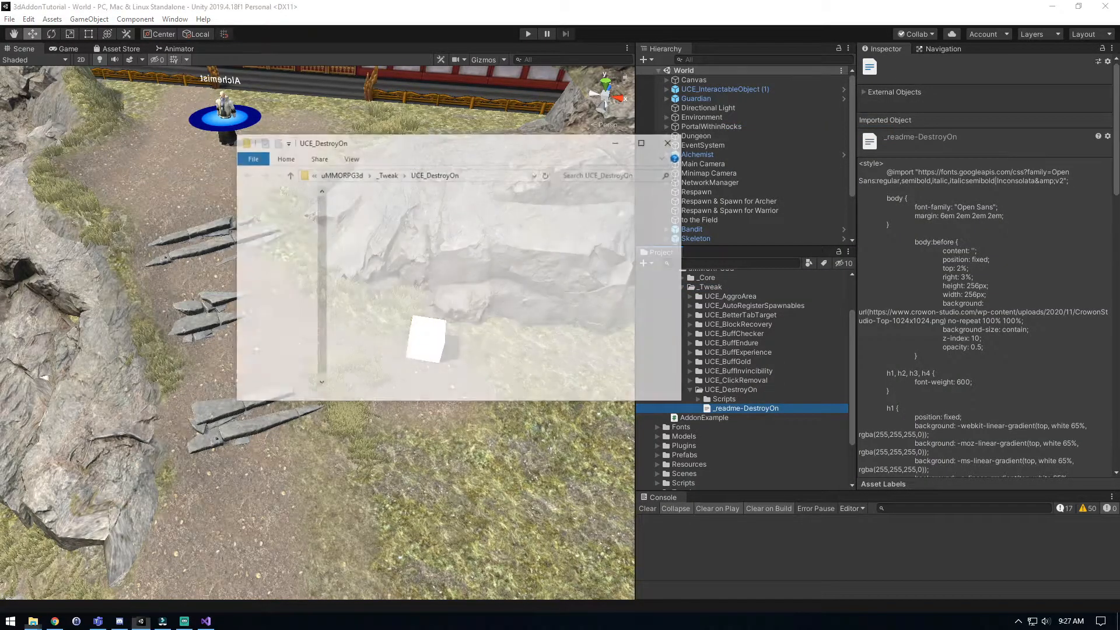
double_click(380, 222)
left_click(671, 141)
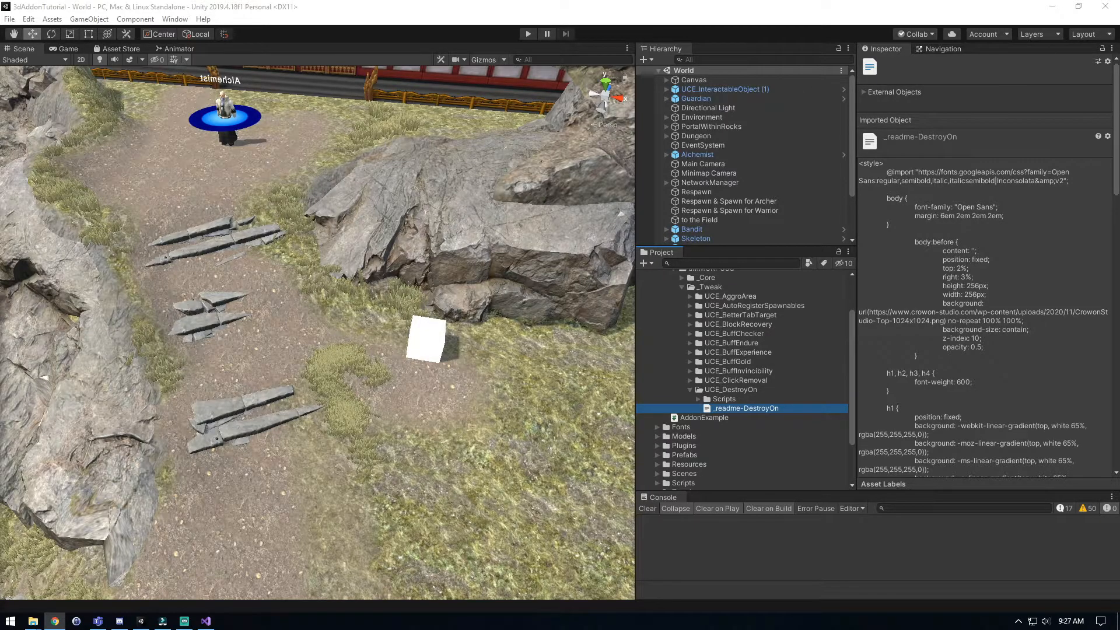
left_click(965, 508)
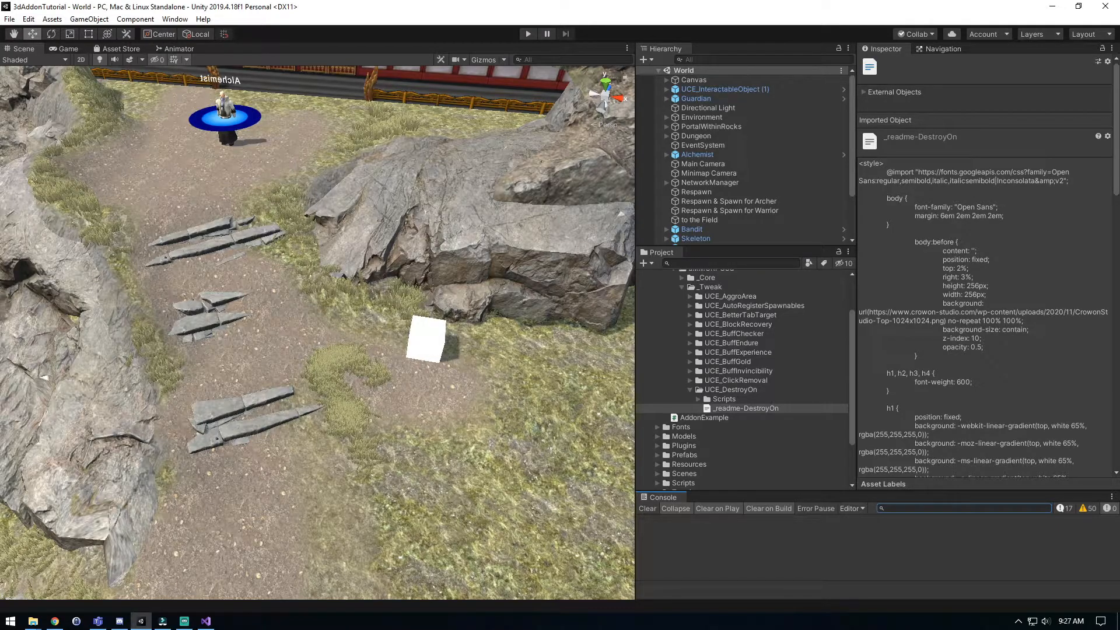
left_click(698, 399)
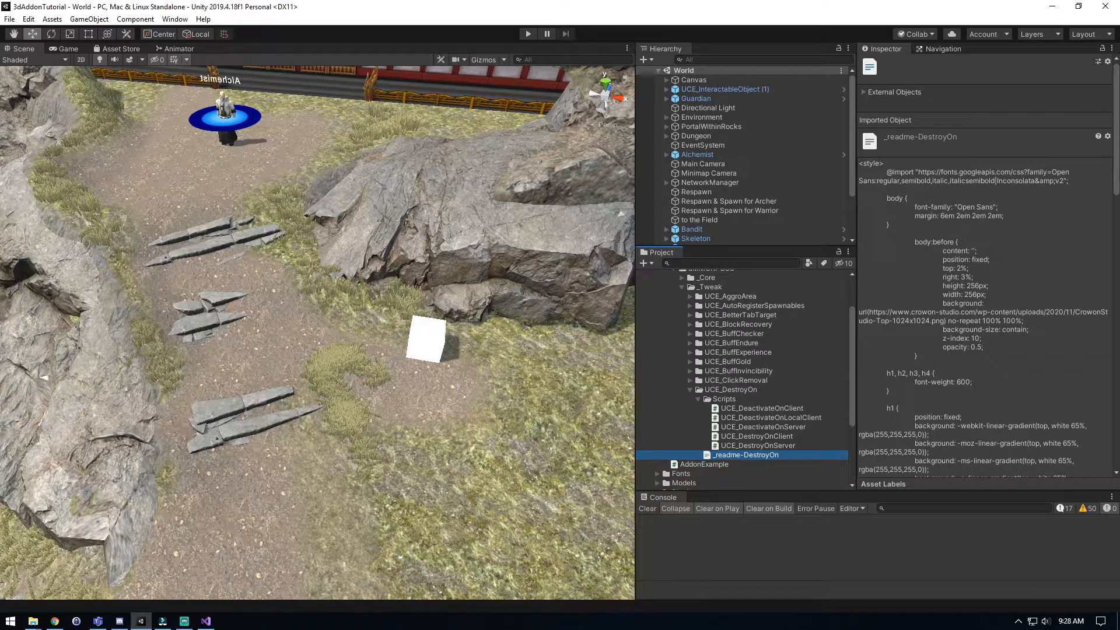
Step: Disable the scene's Directional Light and enable it again
left_click(708, 108)
left_click(887, 65)
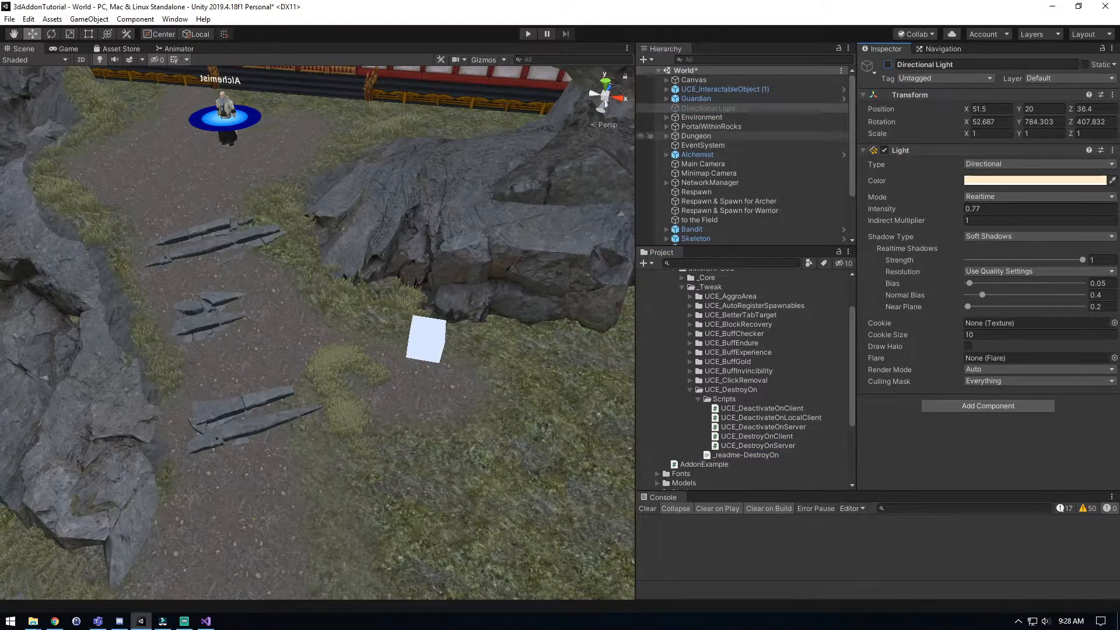
left_click(702, 118)
left_click(709, 108)
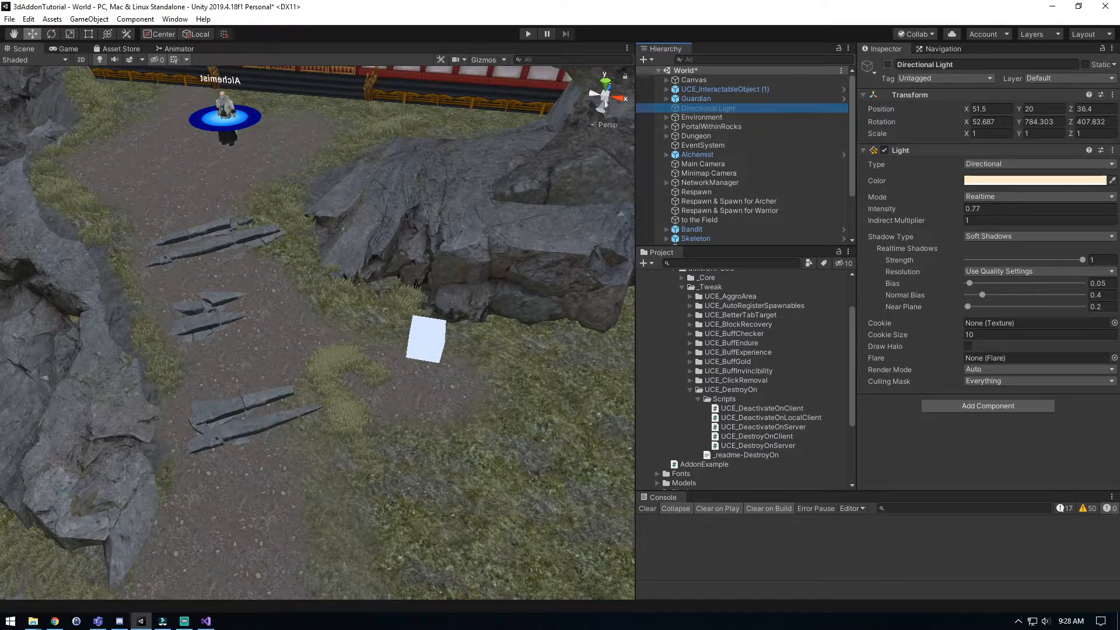
left_click(888, 65)
left_click(725, 89)
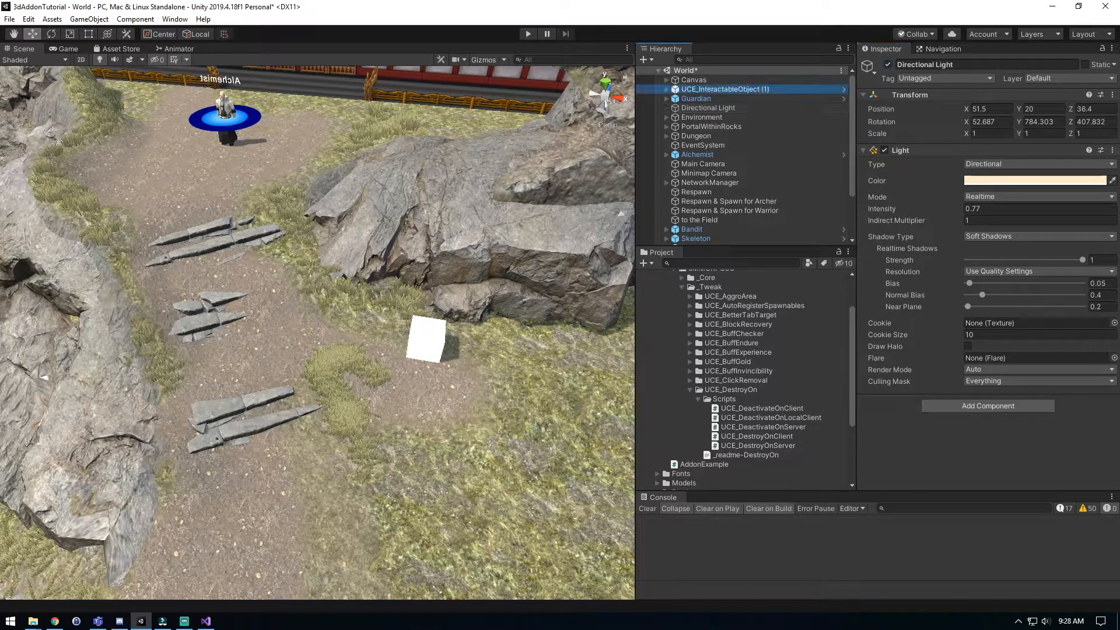
left_click(694, 80)
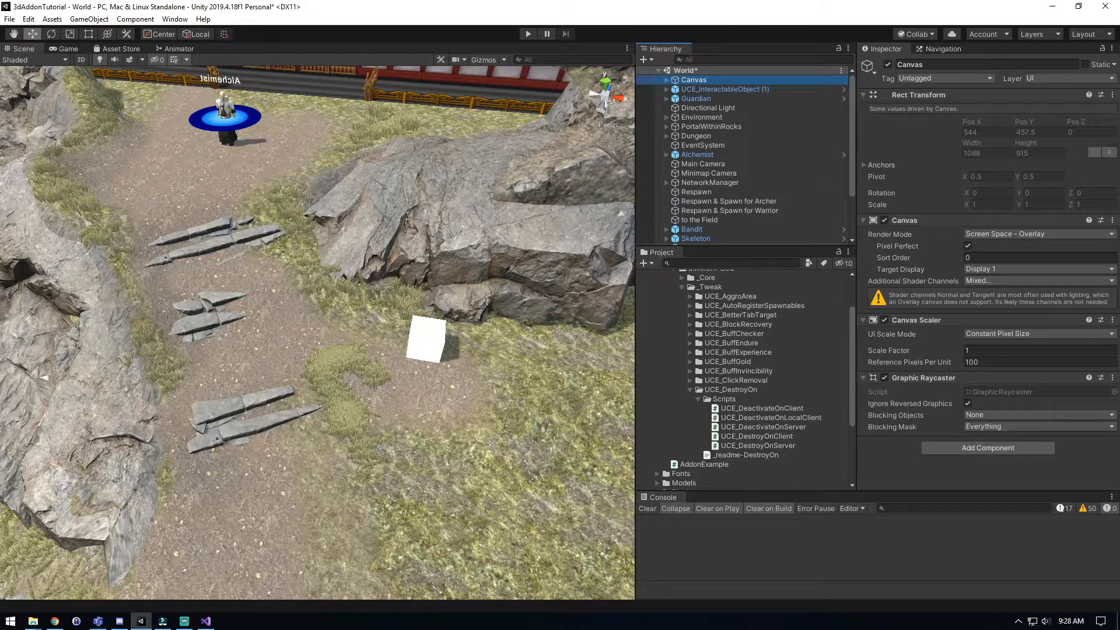
Step: Open the Warrior prefab from the Prefabs/Entities/Players folder for editing
left_click(757, 445)
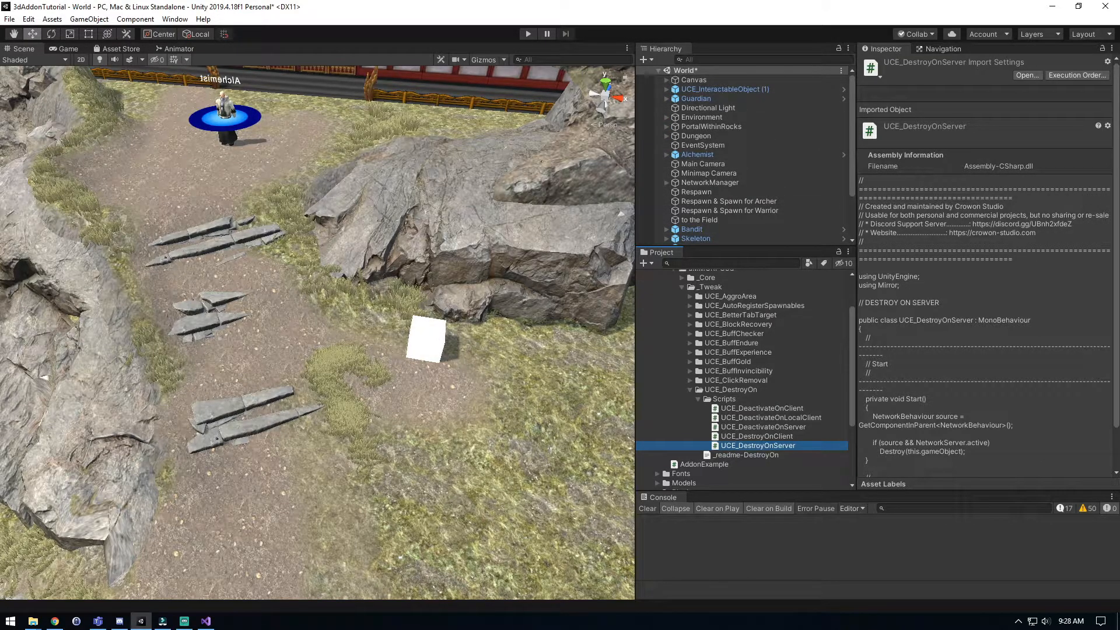
scroll(743, 379, "down", 4)
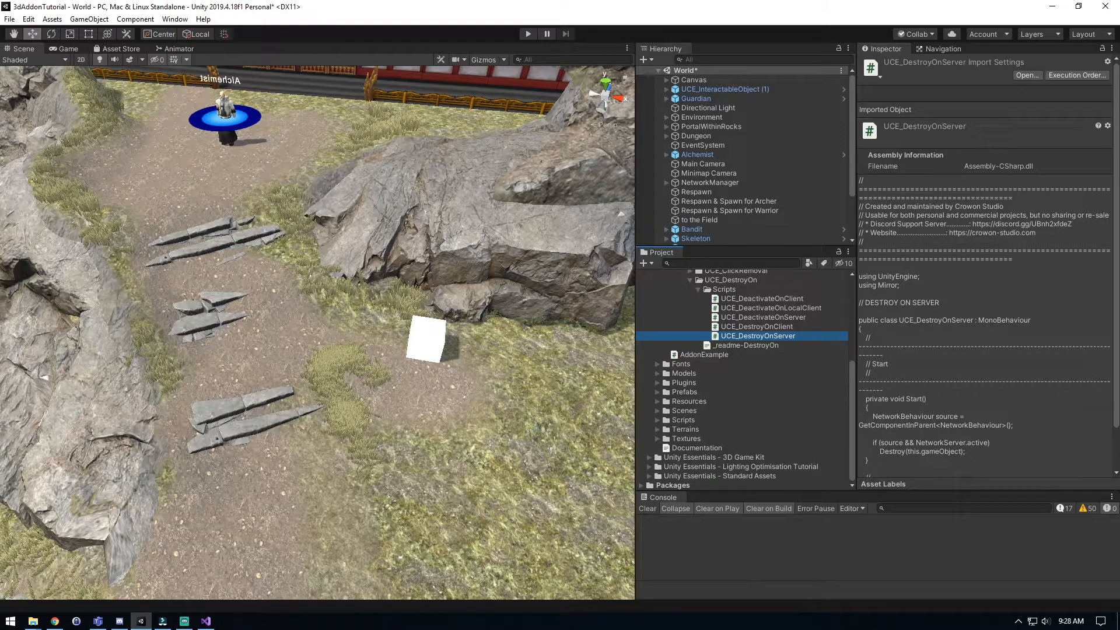
left_click(657, 392)
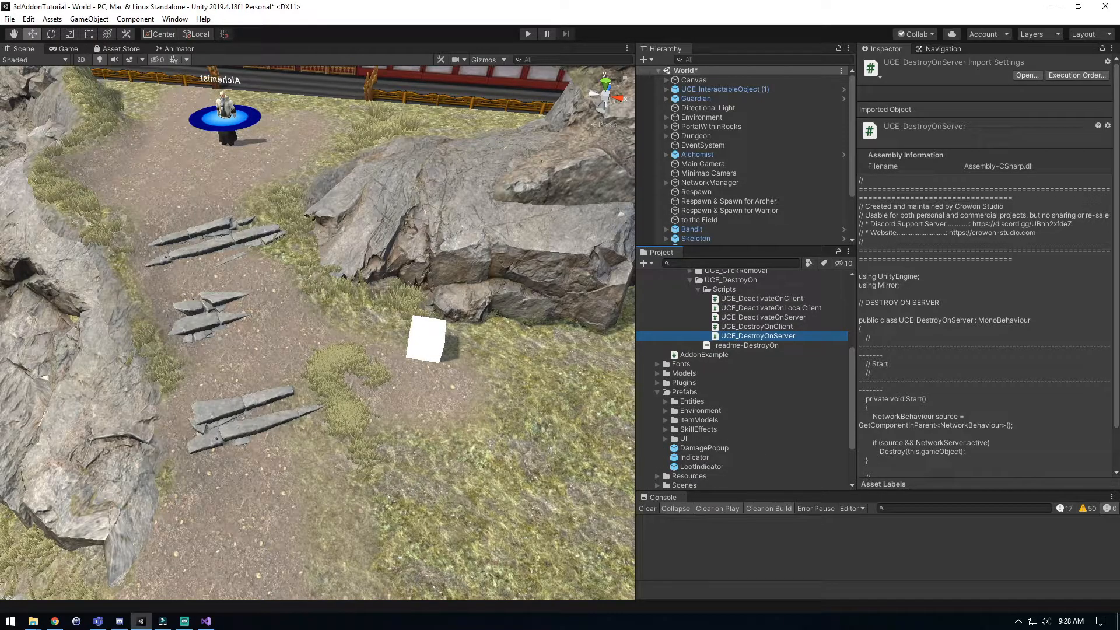
left_click(666, 401)
left_click(700, 448)
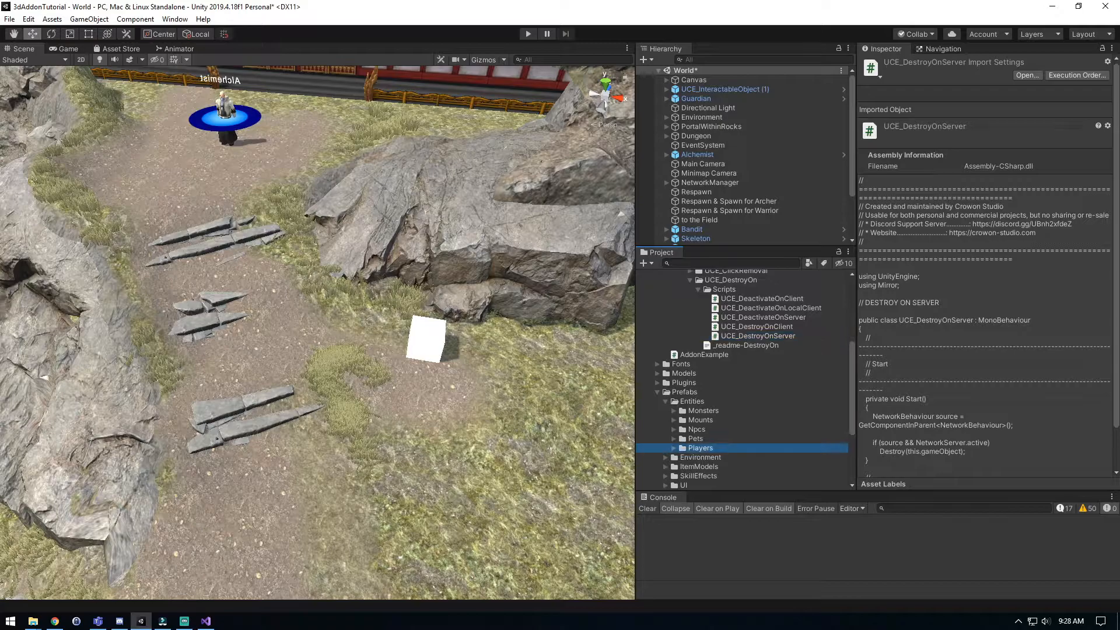
left_click(674, 448)
left_click(708, 467)
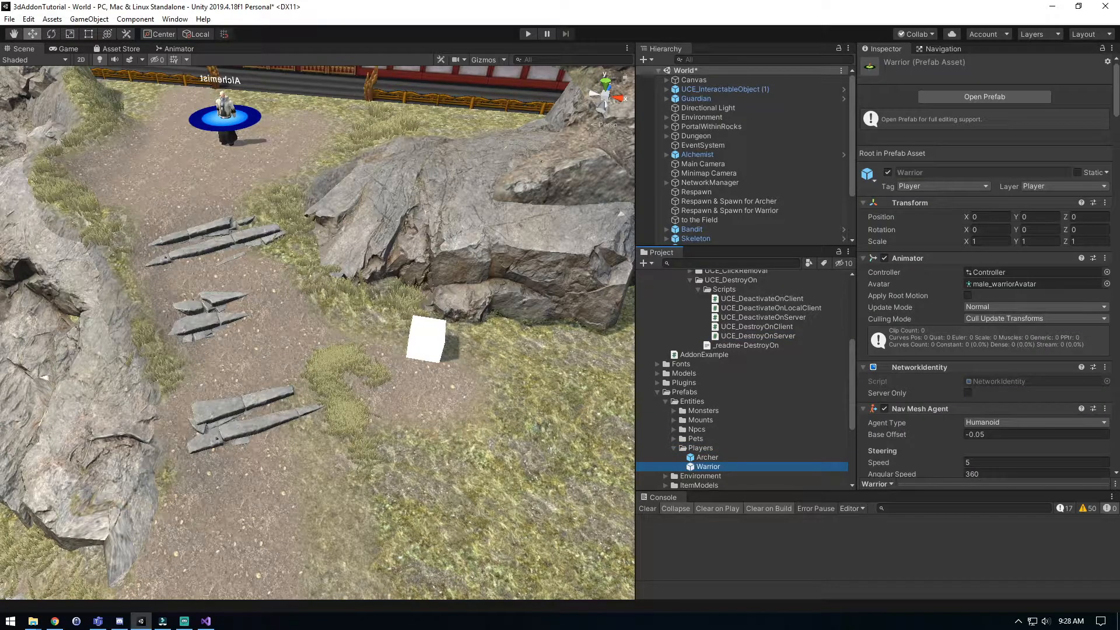
double_click(673, 468)
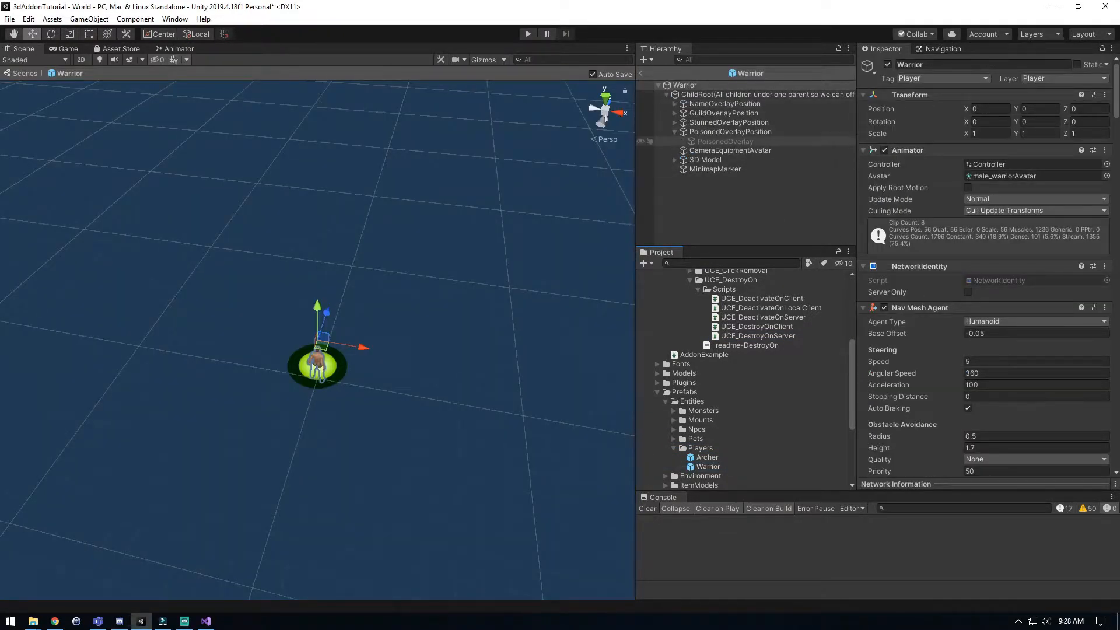
Step: Examine the name, guild, stunned and poisoned overlay position objects in the Warrior prefab
left_click(730, 132)
left_click(675, 123)
left_click(675, 141)
left_click(675, 123)
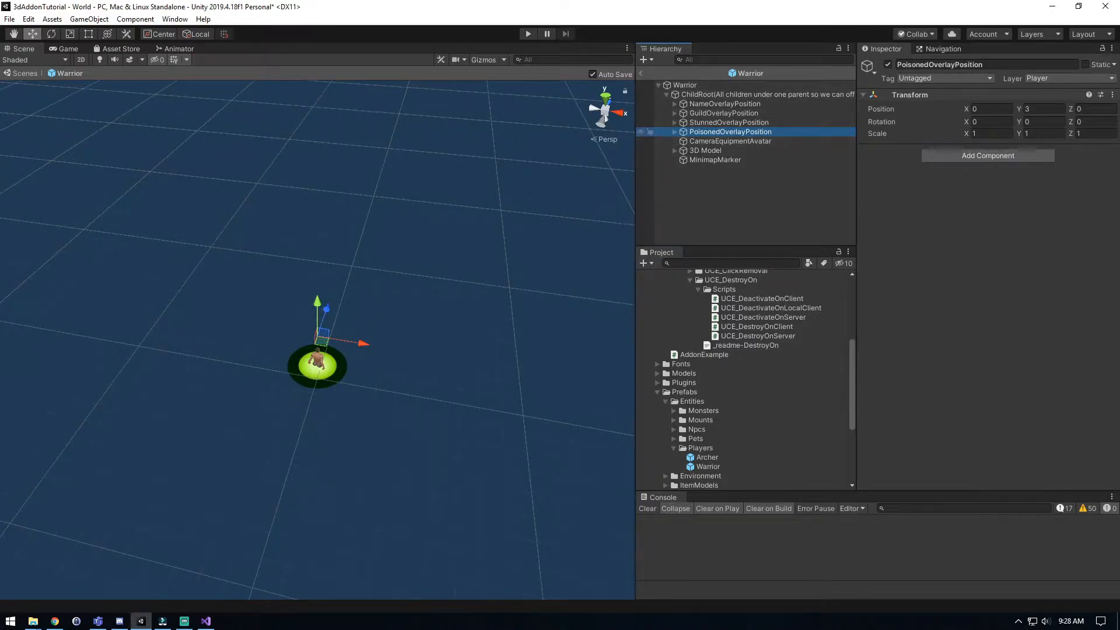
left_click(725, 104)
left_click(729, 123)
left_click(730, 132)
left_click(729, 122)
left_click(725, 104)
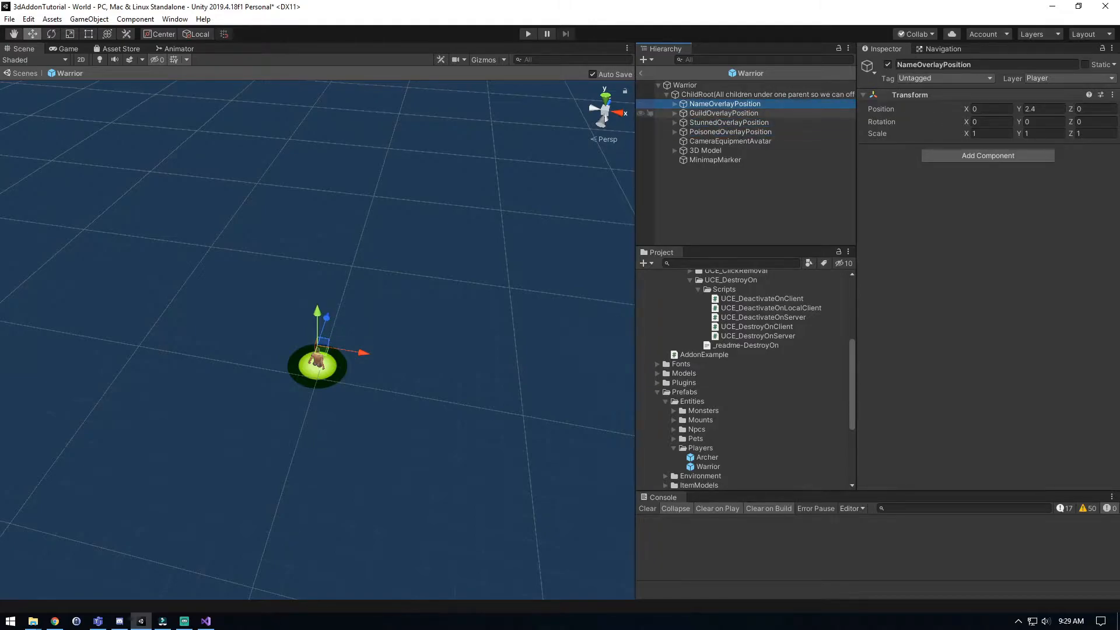
left_click(723, 113)
left_click(730, 132)
left_click(725, 104)
left_click(729, 123)
left_click(730, 132)
left_click(724, 113)
left_click(730, 123)
left_click(731, 132)
Step: Add the UCE_DestroyOnServer script to NameOverlayPosition, GuildOverlayPosition, StunnedOverlayPosition and PoisonedOverlayPosition together
left_click(725, 104)
left_click(731, 132, "shift")
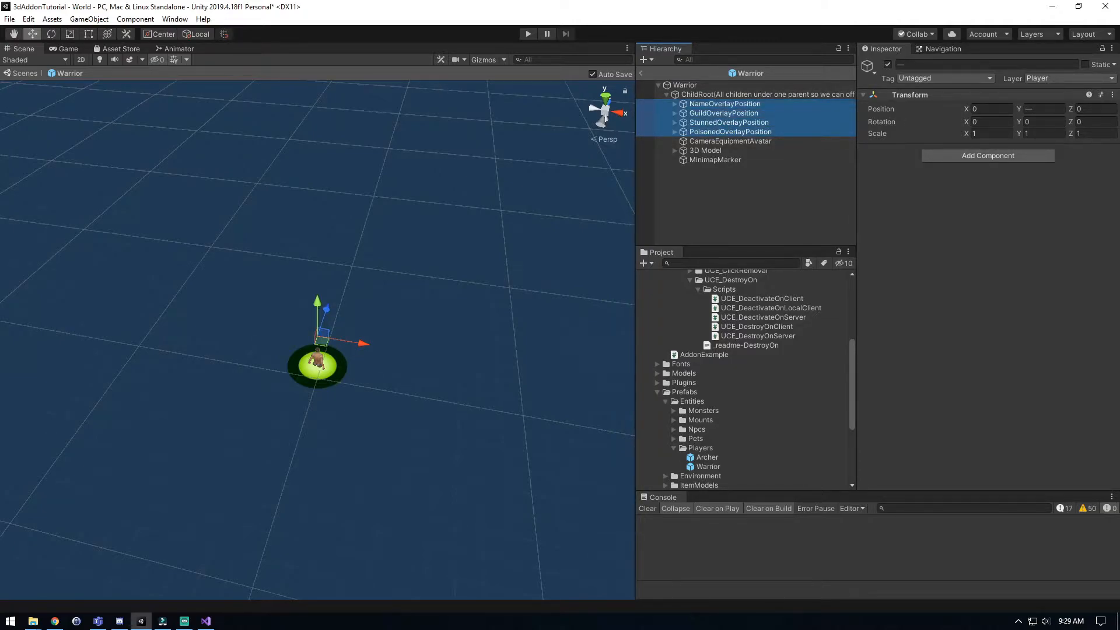
left_click_drag(758, 336, 989, 175)
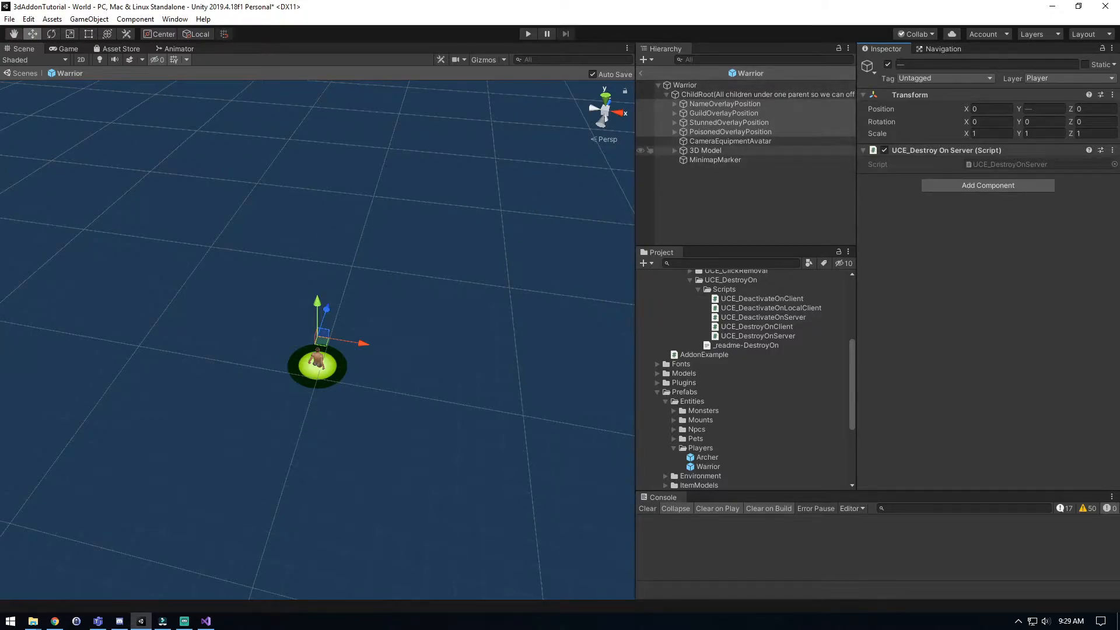
Step: Check the child objects under PoisonedOverlayPosition and StunnedOverlayPosition, and clear the selection
left_click(675, 132)
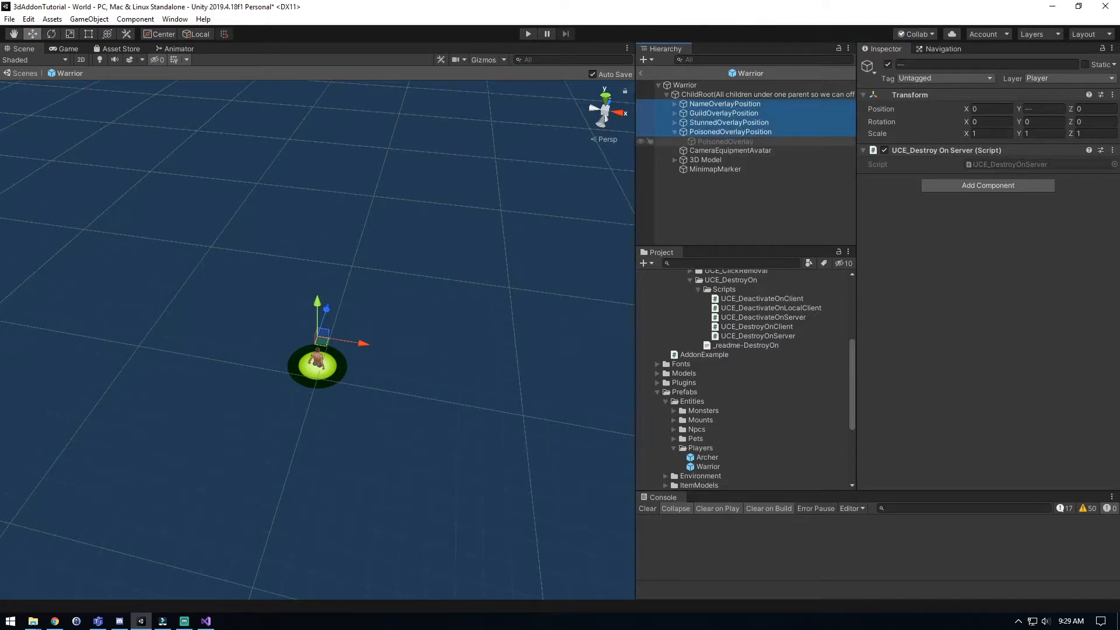
left_click(675, 132)
left_click(675, 123)
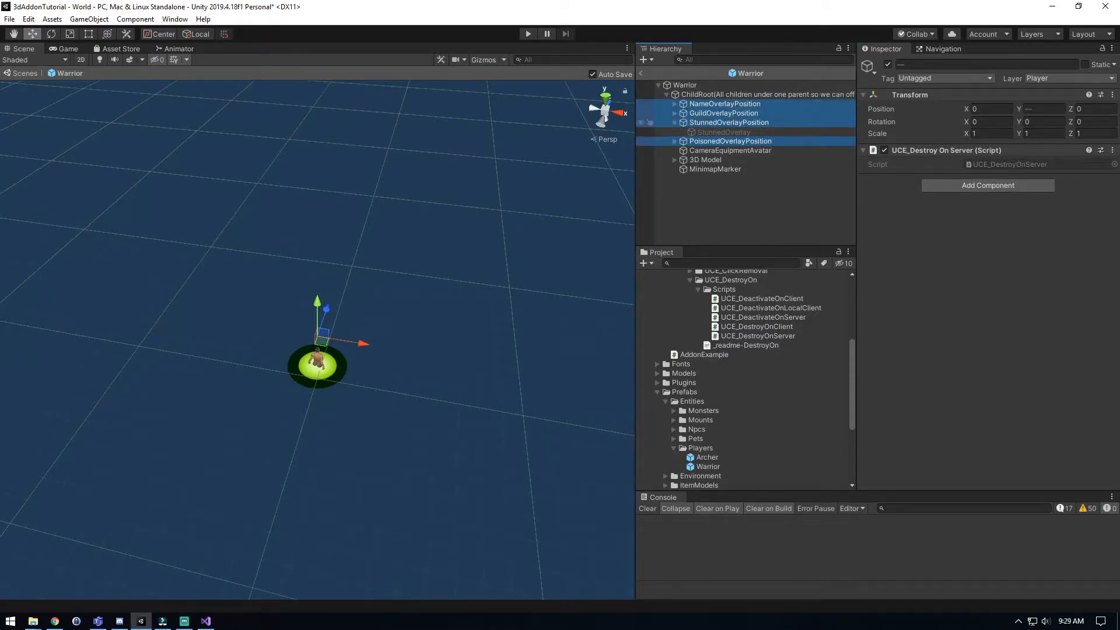
left_click(675, 122)
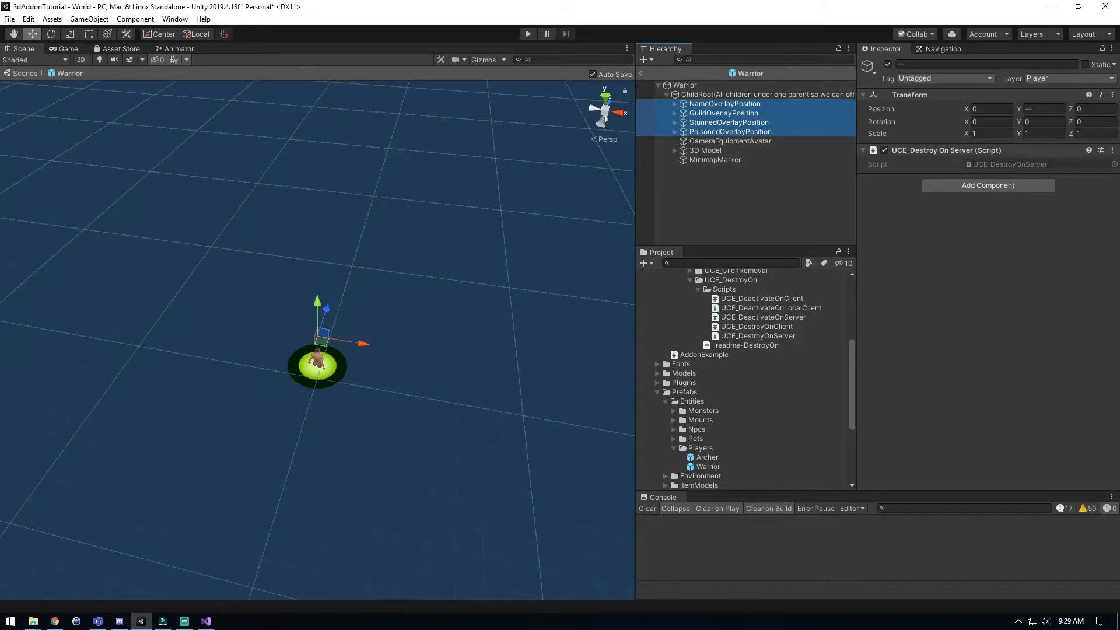
left_click(742, 196)
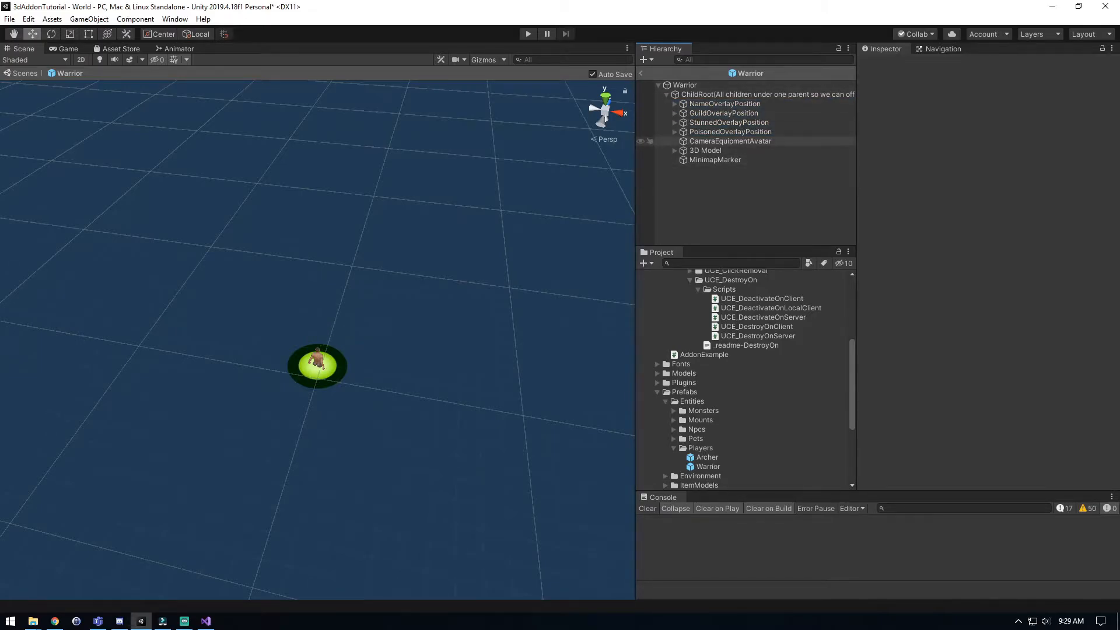
Step: Add the UCE_DestroyOnServer script to the Warrior's CameraEquipmentAvatar and MinimapMarker objects
left_click(730, 141)
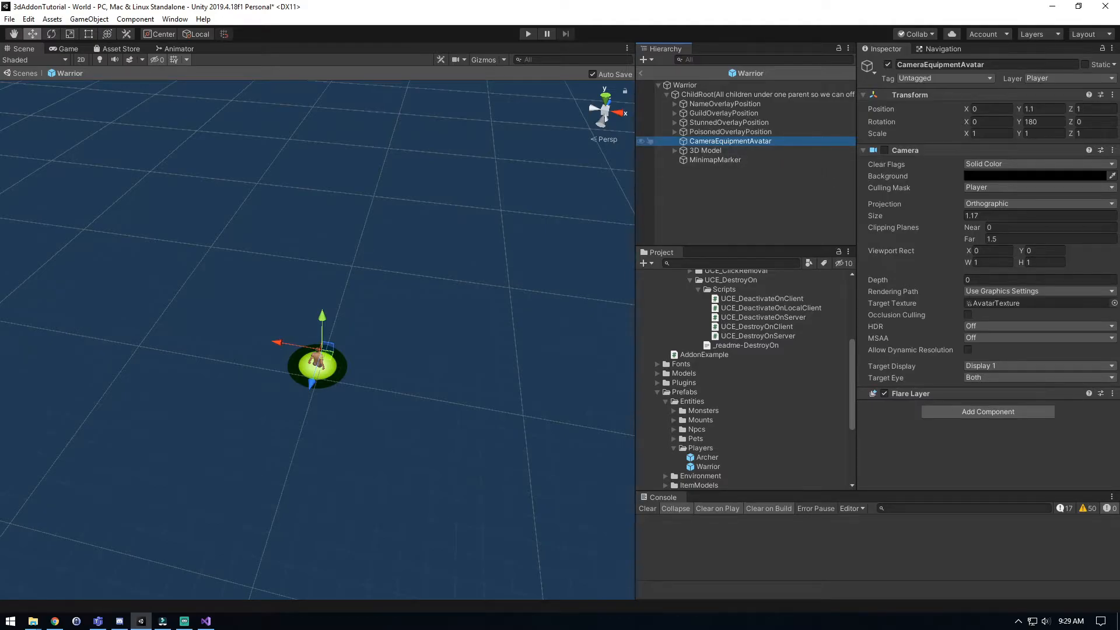
left_click_drag(758, 336, 978, 447)
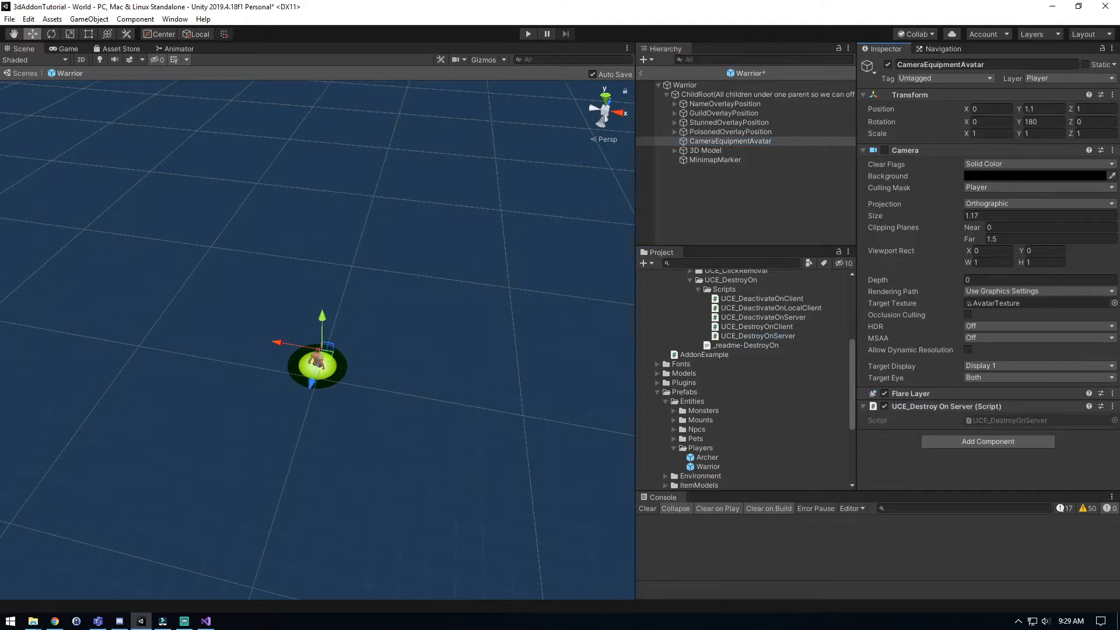
left_click(715, 160)
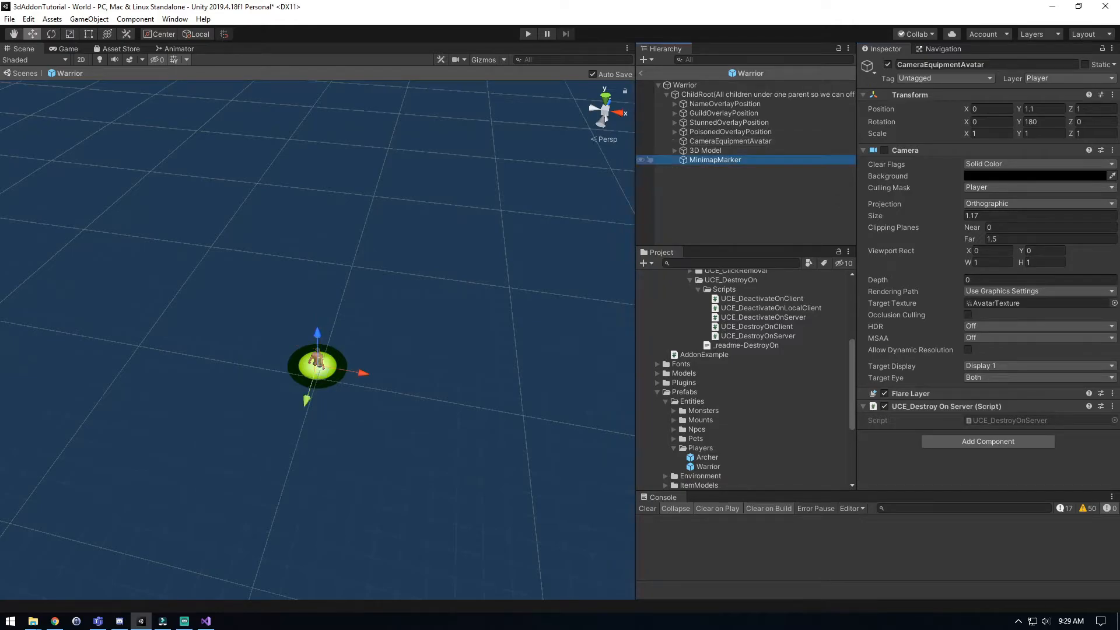
left_click_drag(757, 336, 980, 420)
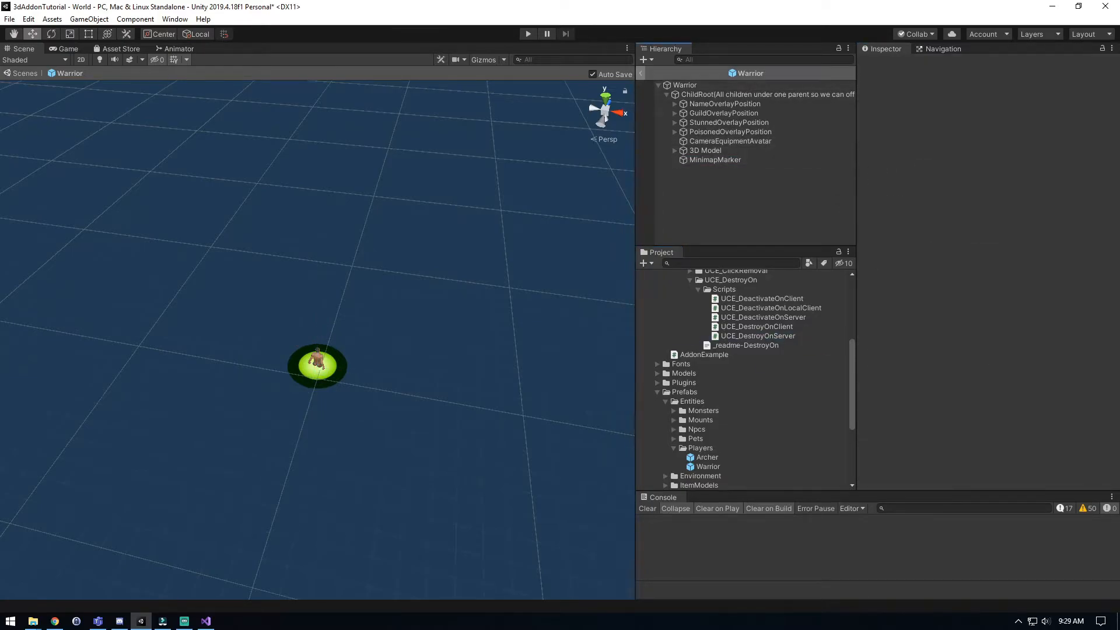
Step: Leave the Warrior prefab, save the World scene and run the game in play mode
left_click(640, 73)
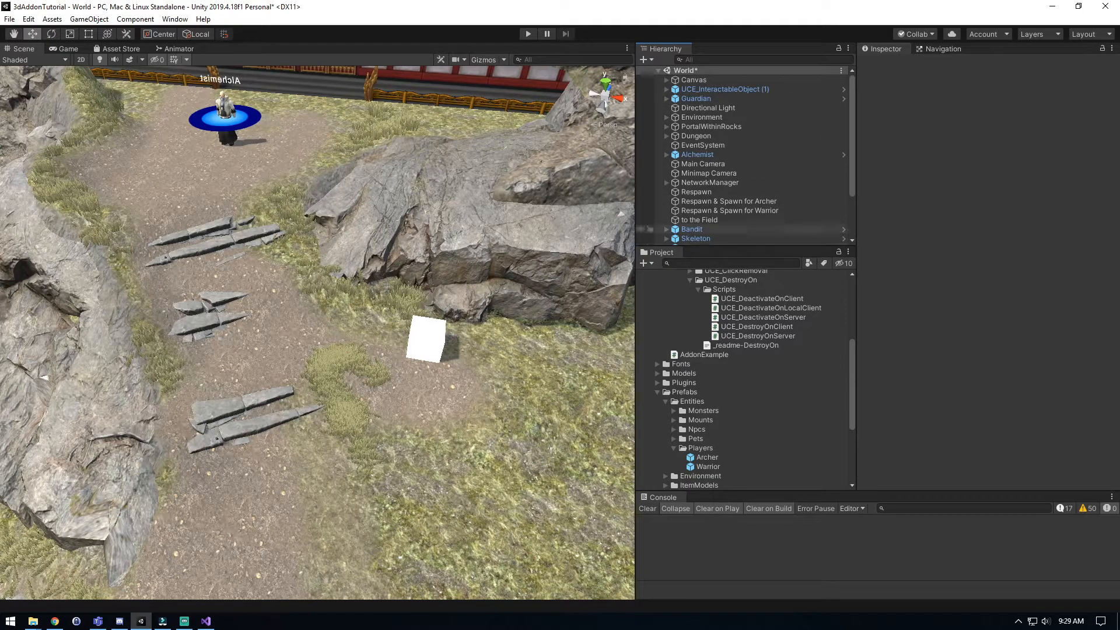
key("ctrl+s")
key("ctrl+p")
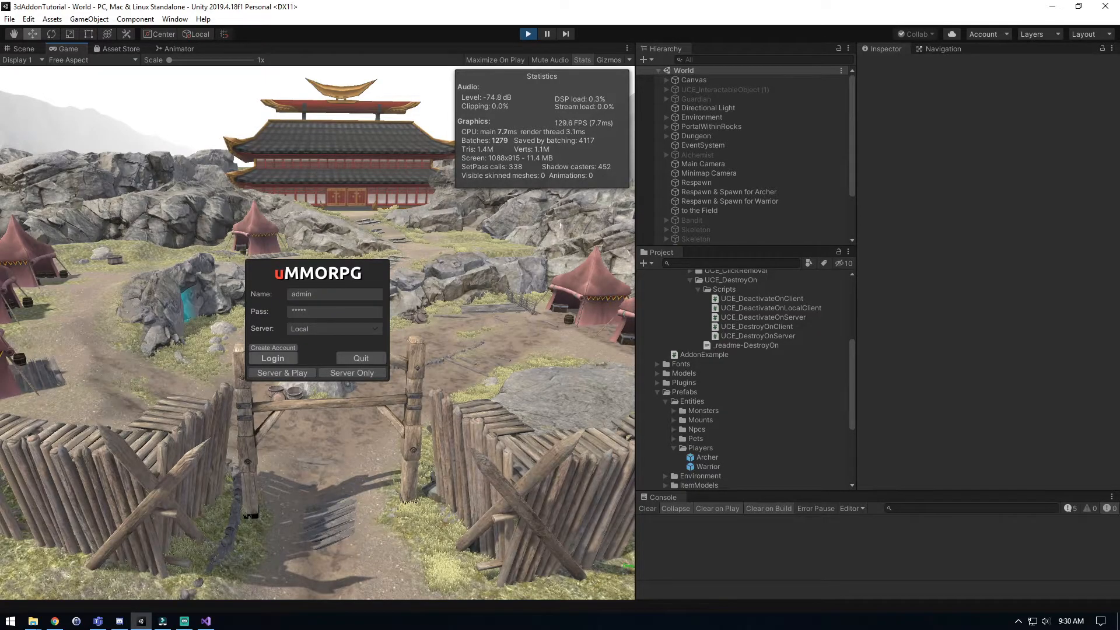
Step: Host a local game server, enter the world with the existing character and walk it down the path
left_click(282, 373)
left_click(246, 315)
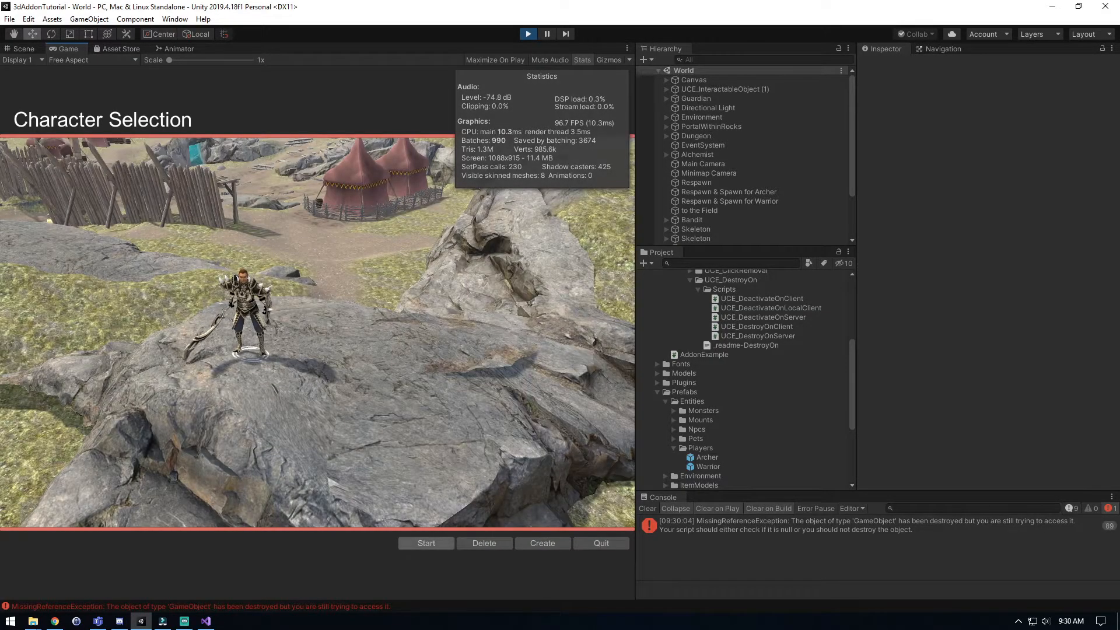
left_click(427, 543)
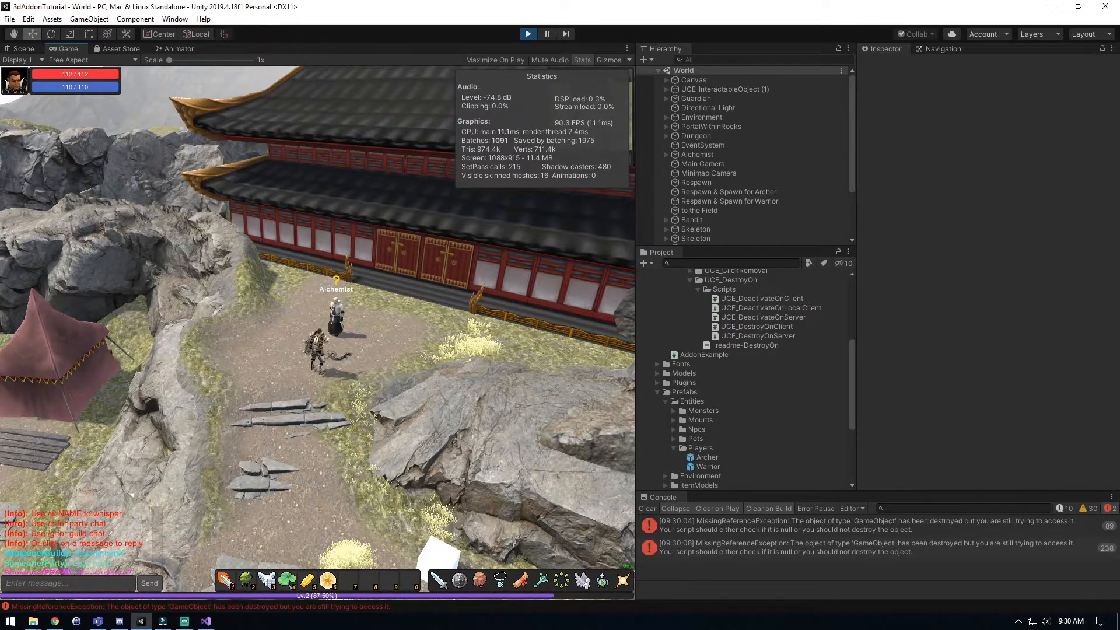
left_click(312, 434)
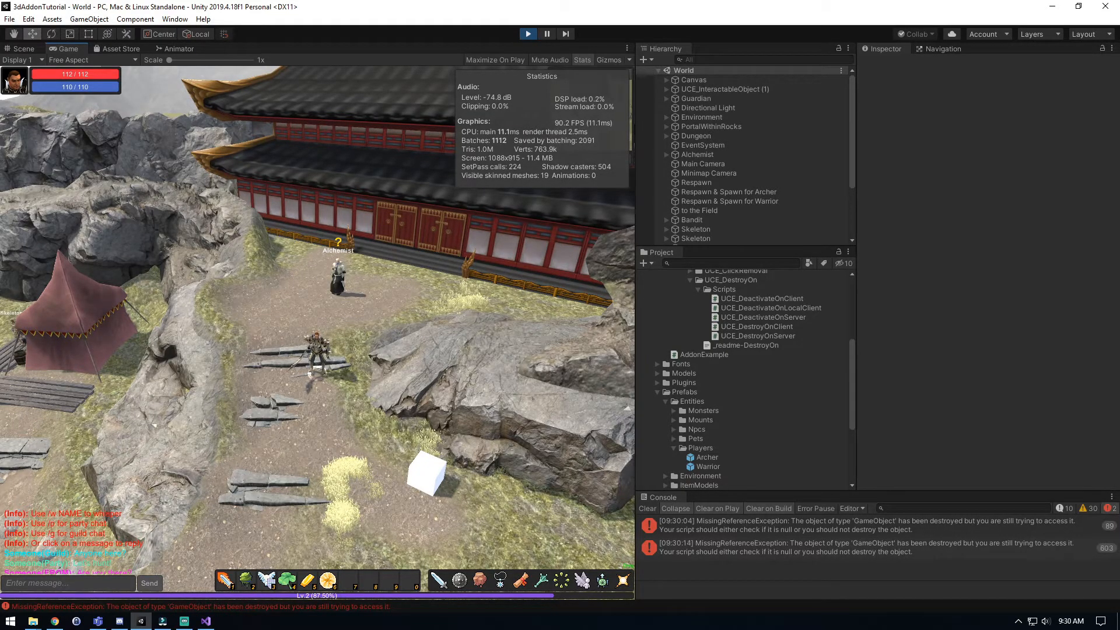
Step: Inspect the UCE_DeactivateOnLocalClient and UCE_DeactivateOnServer scripts, and clear the console
left_click(770, 308)
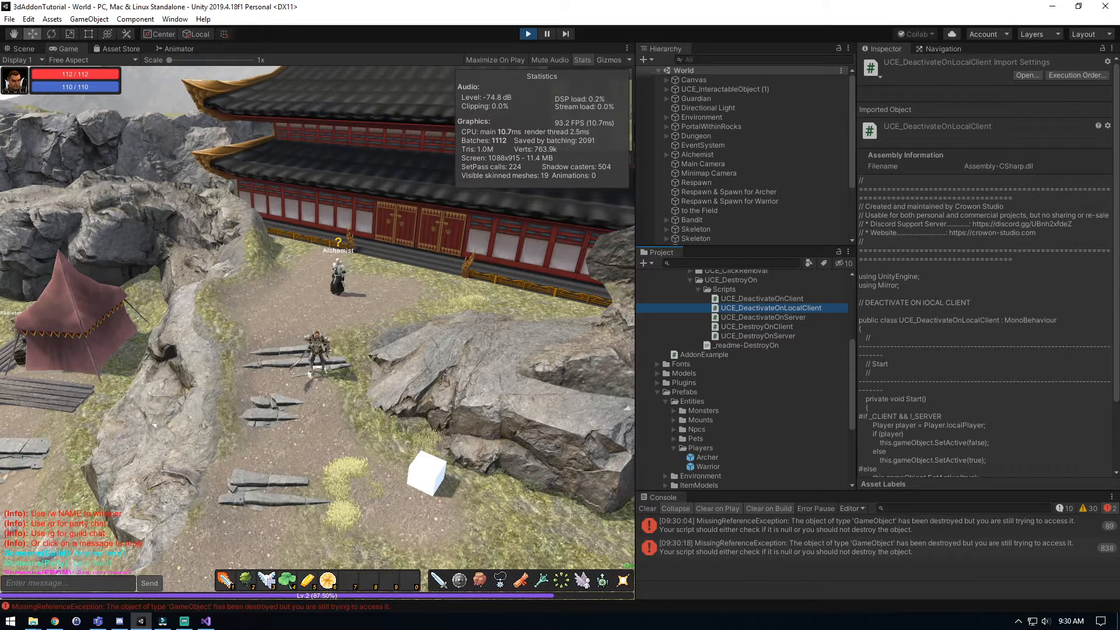
key("Down")
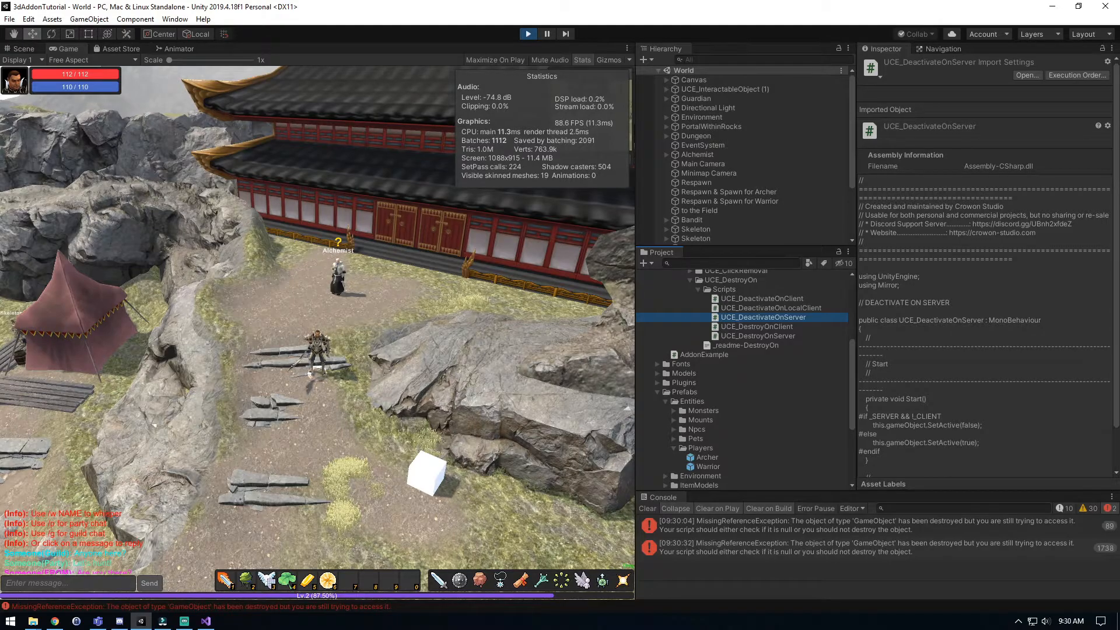
left_click(647, 508)
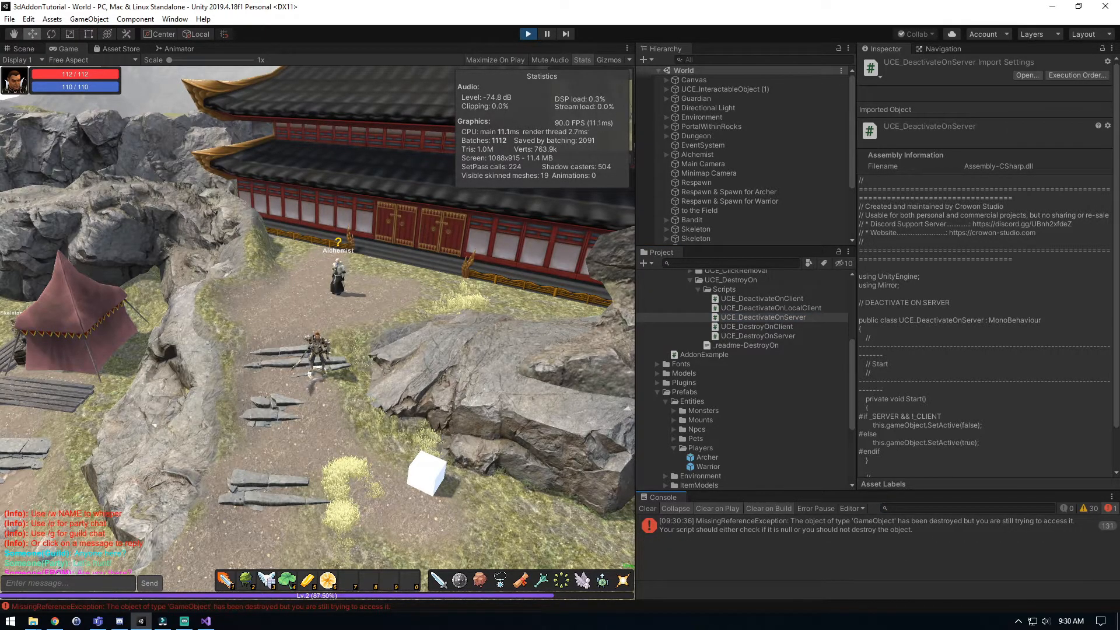
Step: Walk the character in several directions around the path near the Alchemist to test the running game
left_click(310, 374)
key("s")
key("a")
key("w")
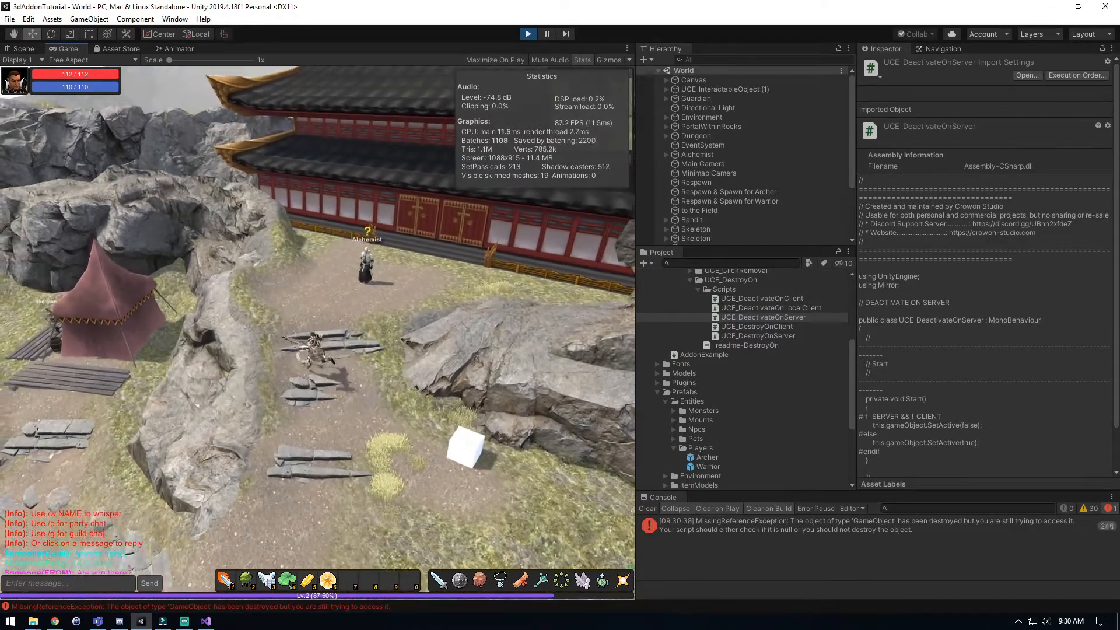
key("d")
key("s")
left_click(319, 437)
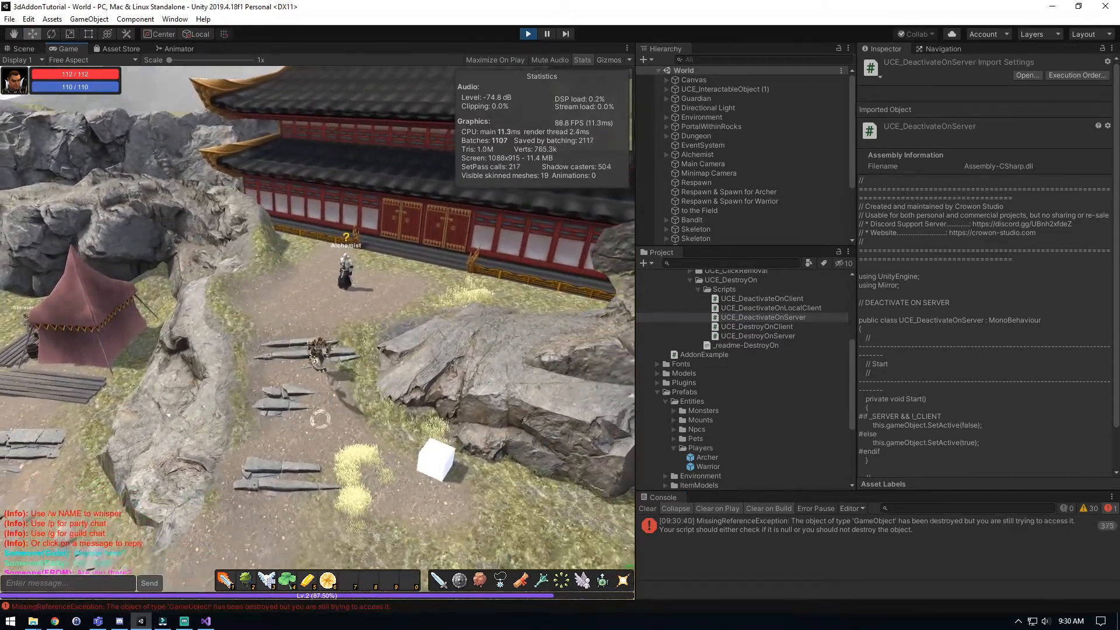
left_click(316, 320)
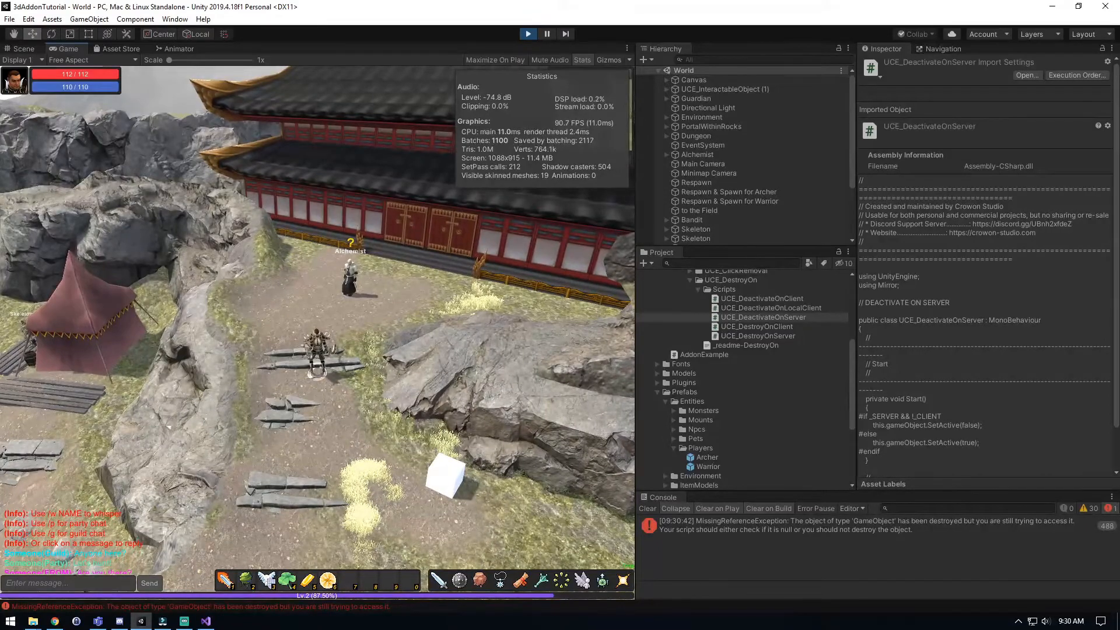